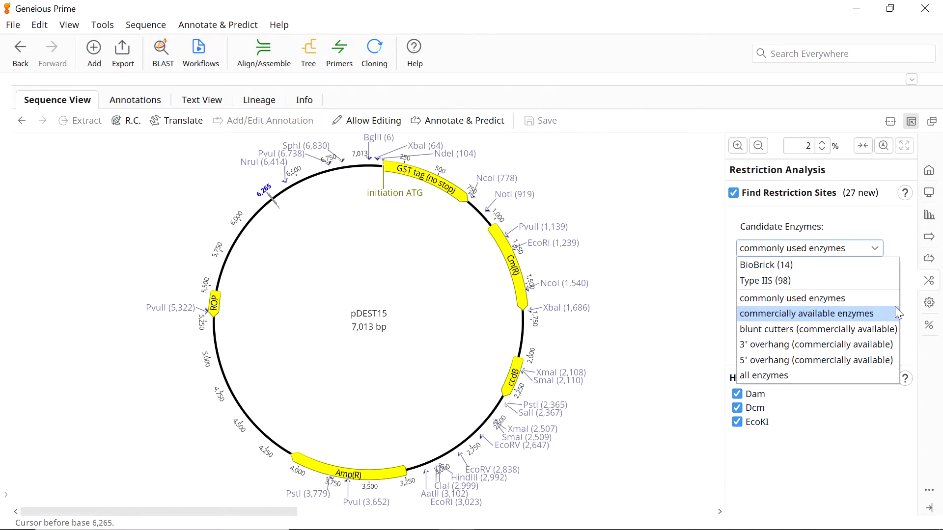
- Keep commonly used enzymes as the candidates and limit enzyme matches to 1 to 1 times
click(895, 301)
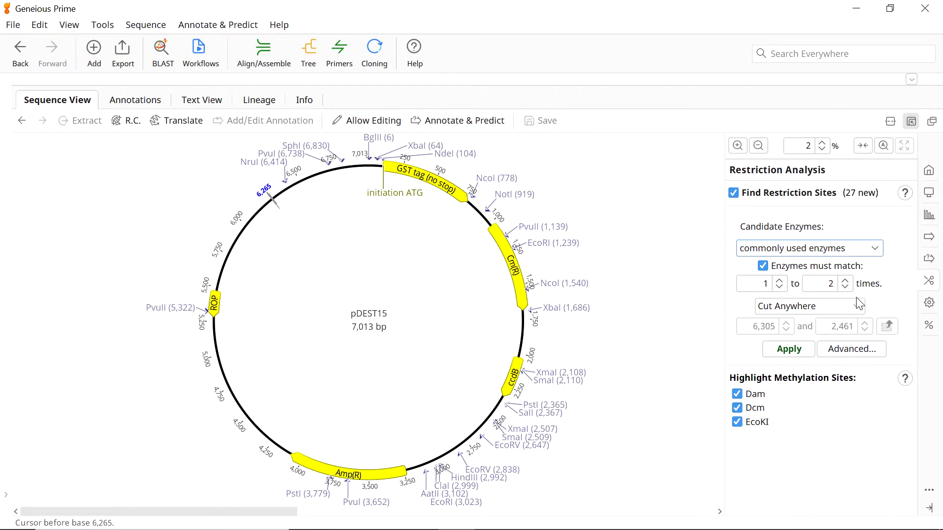
drag(819, 285, 836, 289)
text(1)
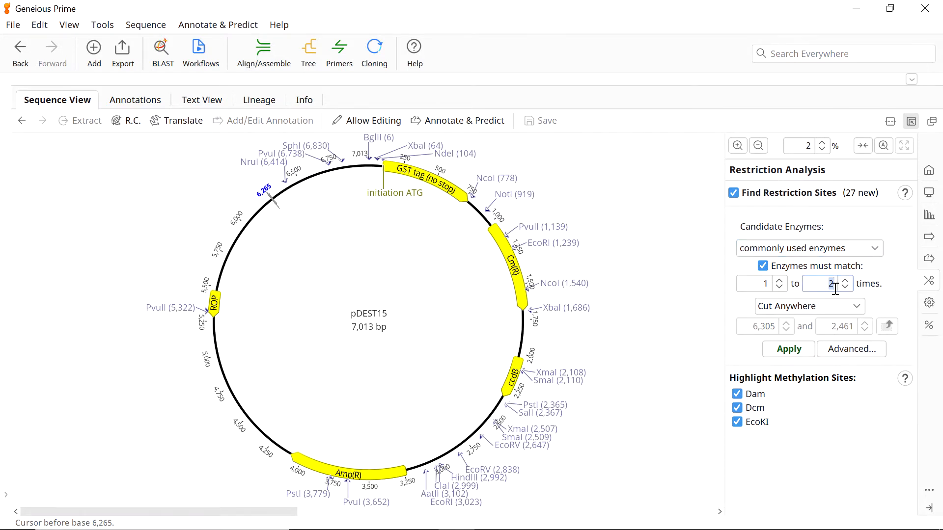
click(759, 283)
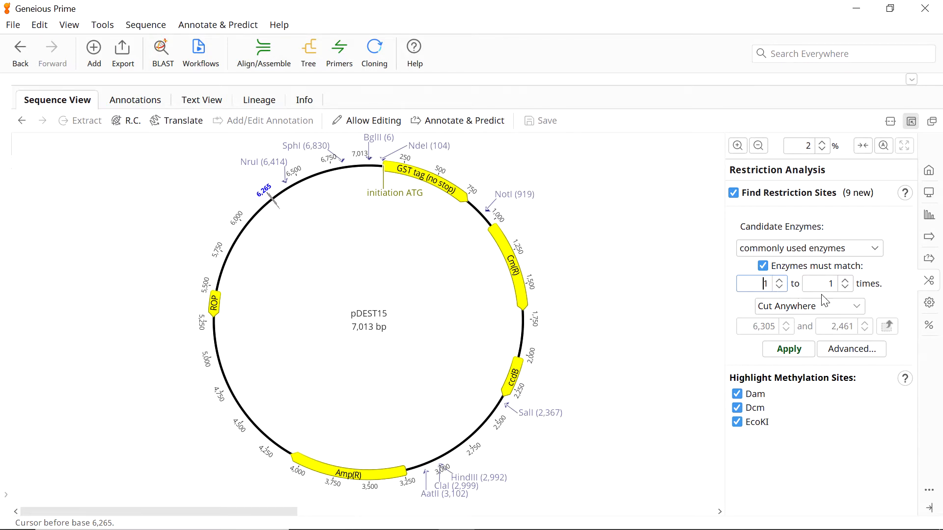
- Restrict the enzymes to those that must only cut between 6,188 and 2,445, taking the range from a selection on the plasmid map
click(857, 309)
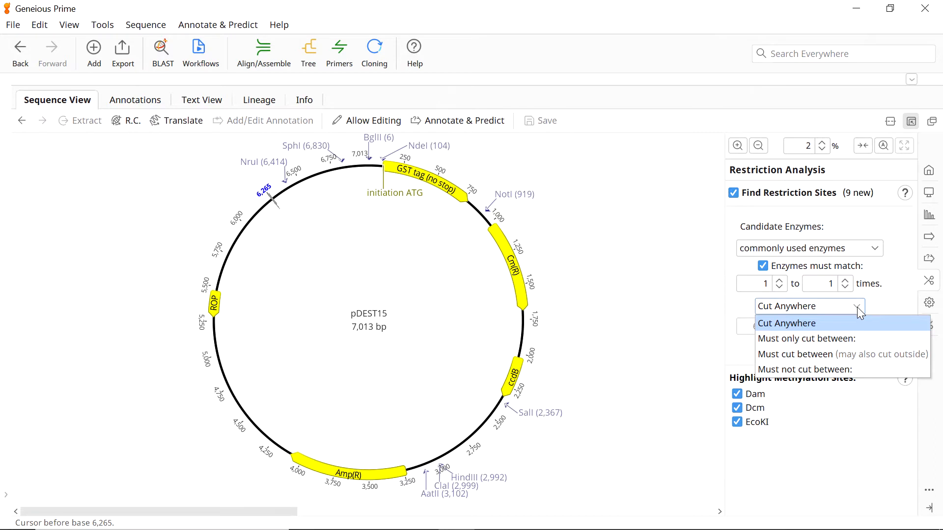
click(860, 339)
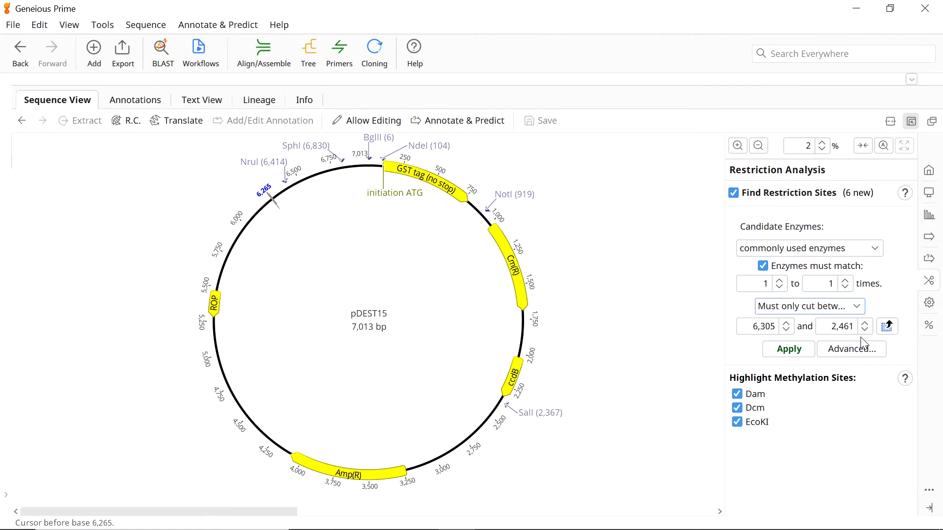
drag(266, 205, 497, 410)
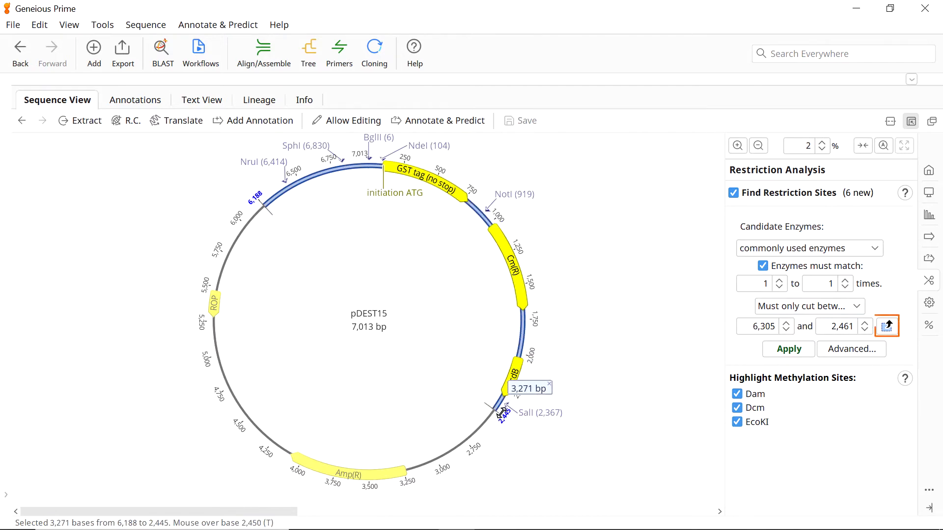
click(887, 327)
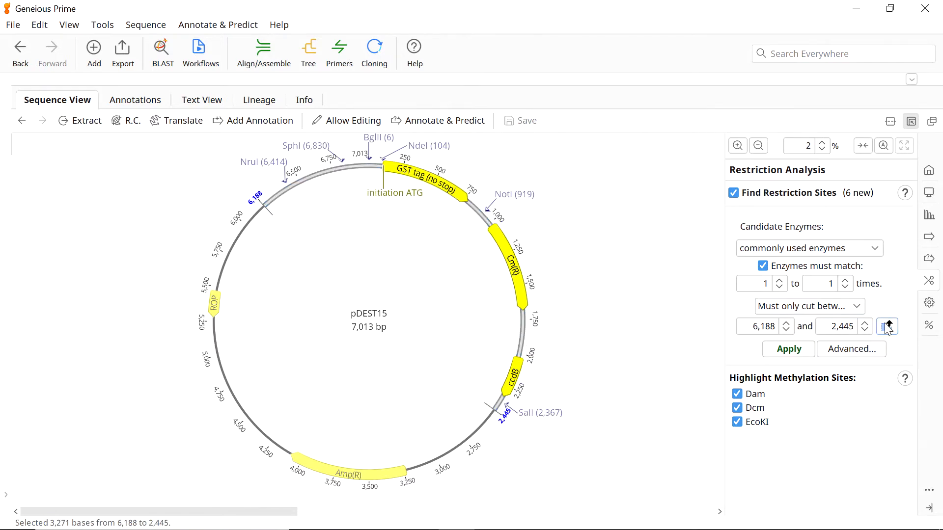
- Review the candidate enzyme list in the advanced options for finding restriction sites
click(852, 350)
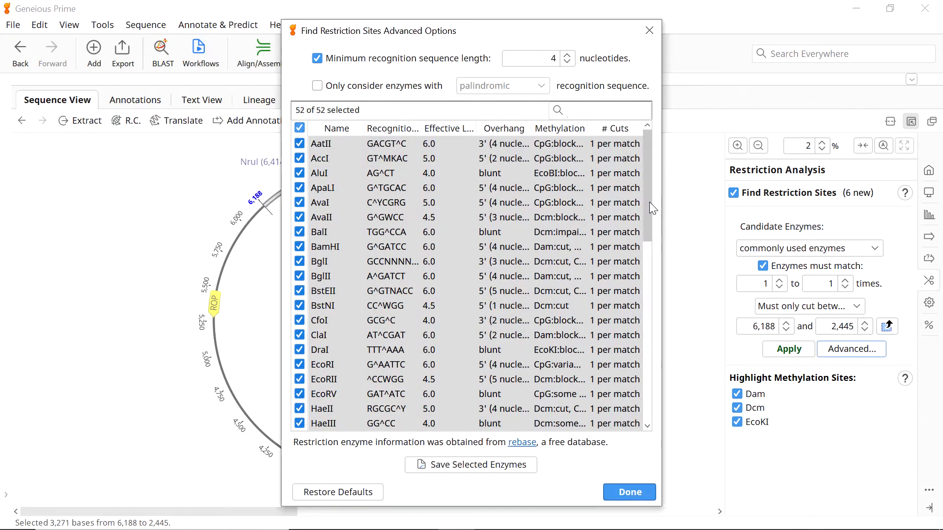
drag(650, 202, 647, 271)
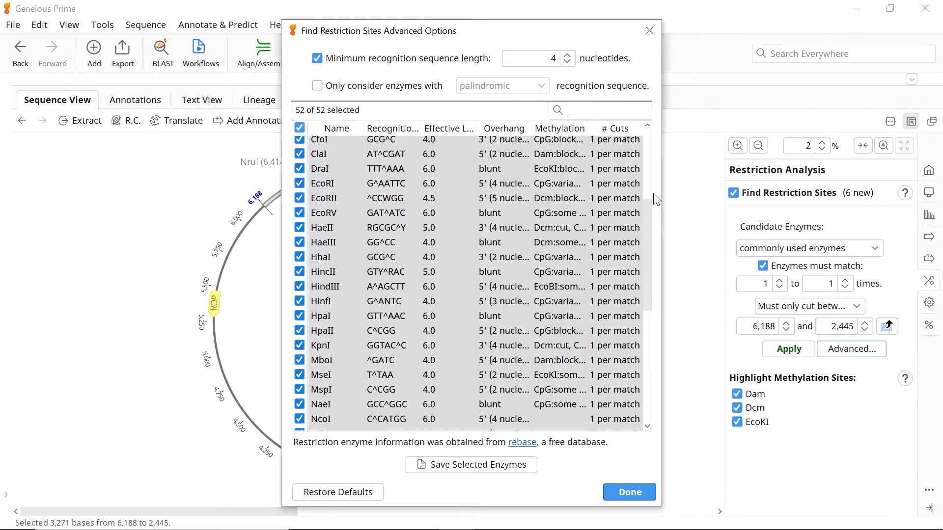
click(654, 44)
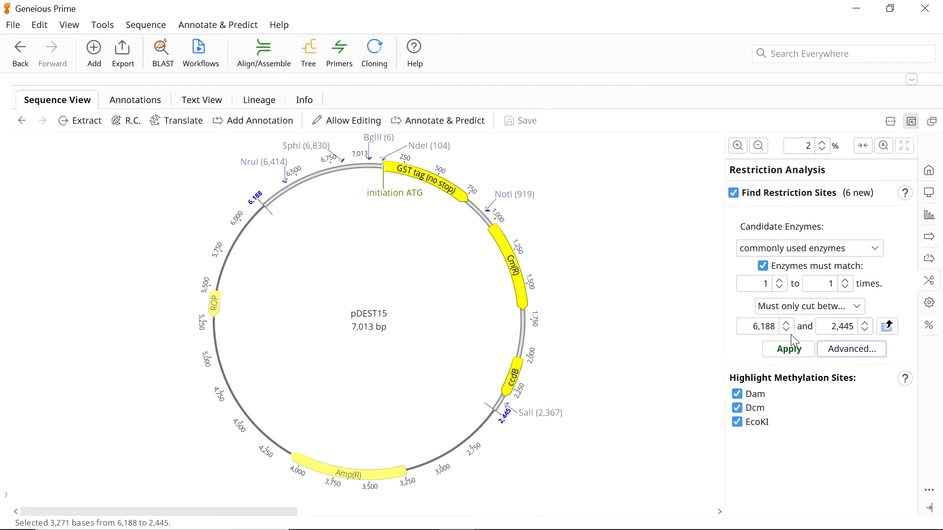
- Apply the found restriction sites to the plasmid as annotations, save the sequence and clear the region selection
click(791, 349)
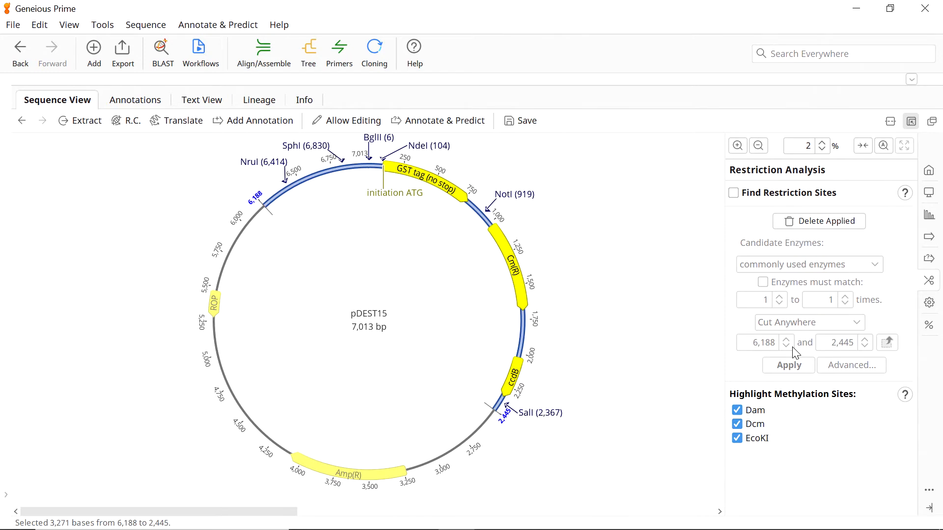
click(531, 122)
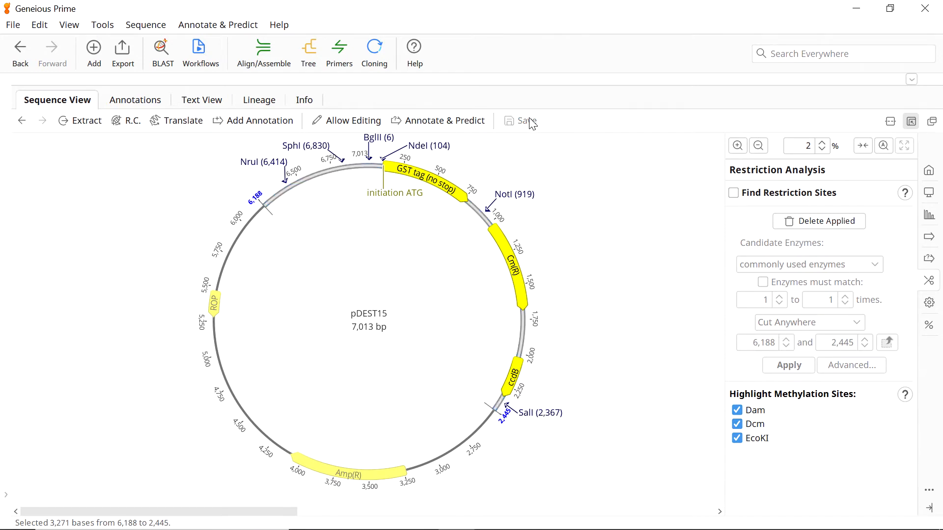
click(522, 318)
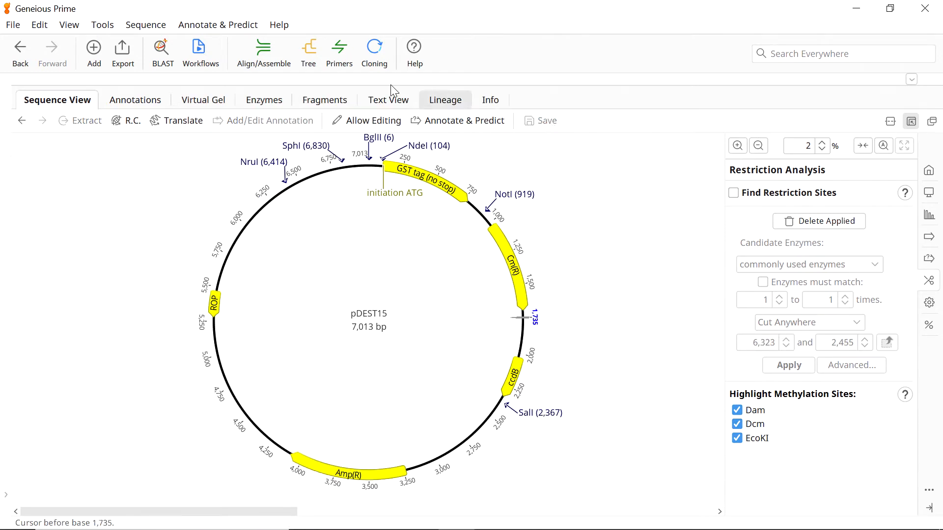
- Filter the plasmid's annotations table to show only the Restriction Site type
click(143, 100)
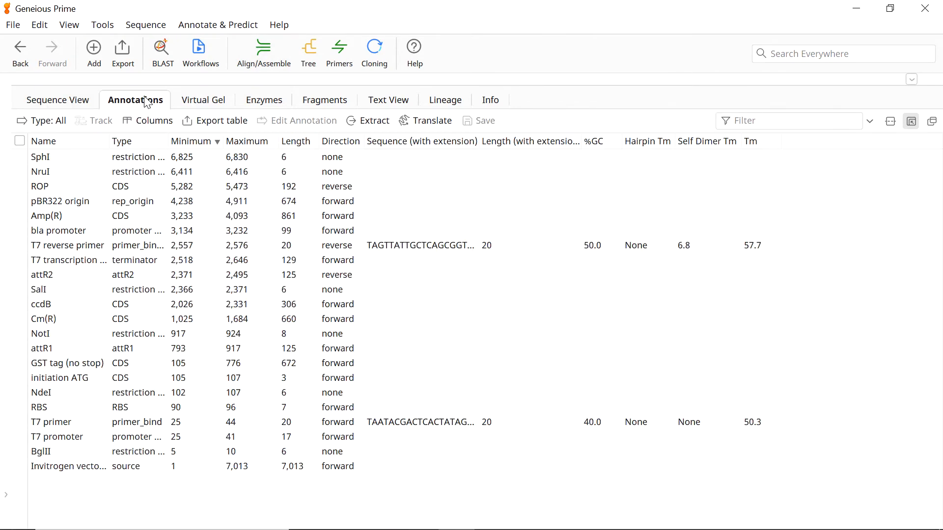
click(43, 120)
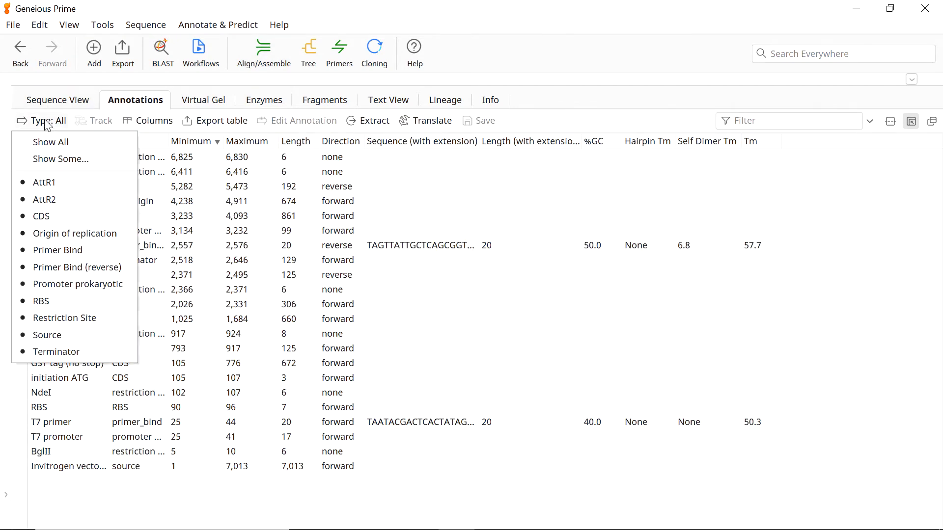
click(78, 319)
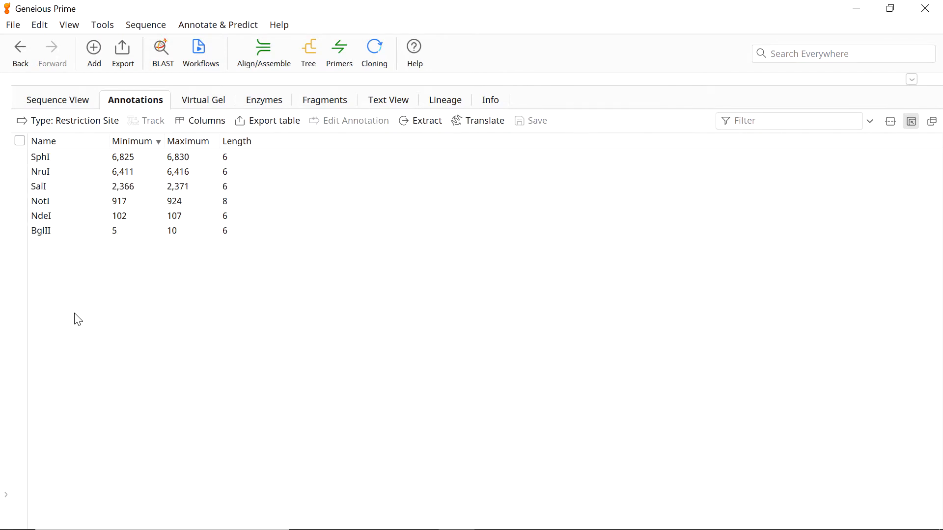
- Delete the BglII restriction site annotation and select the SalI annotation
key(BackSpace)
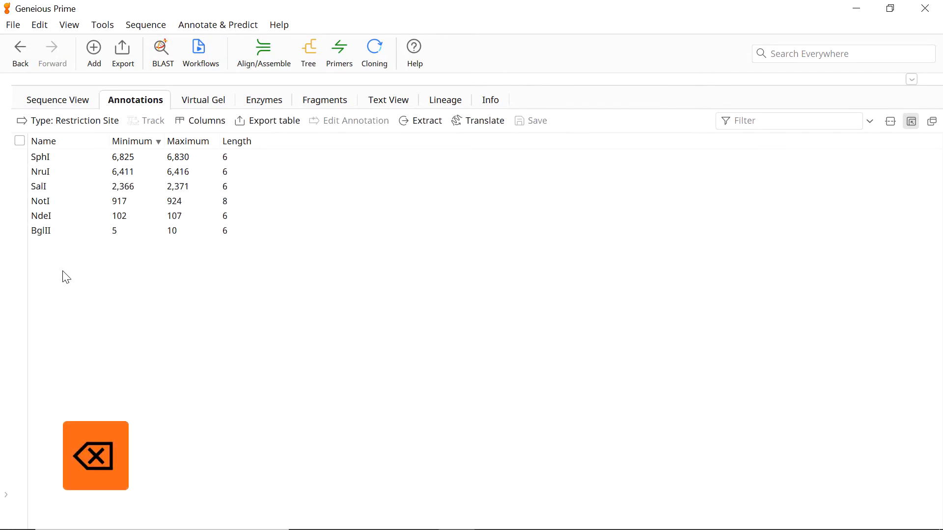
click(61, 231)
key(BackSpace)
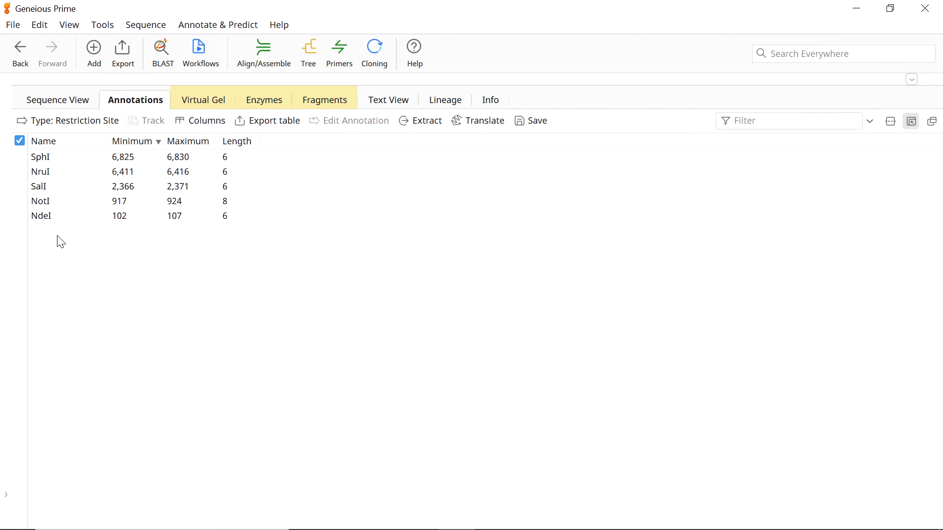
click(143, 187)
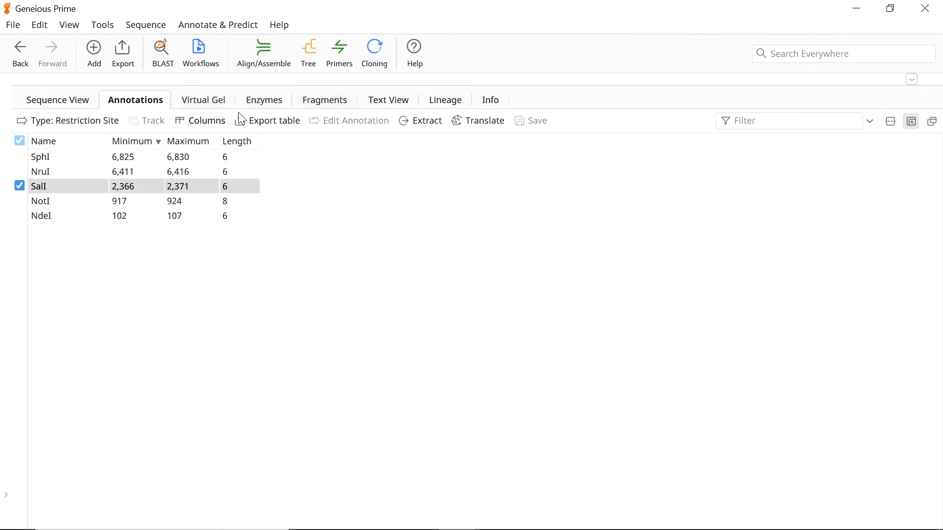
- Look over the cutting enzymes table, and set the virtual gel to White on Black with the 250bp DNA Ladder
click(261, 103)
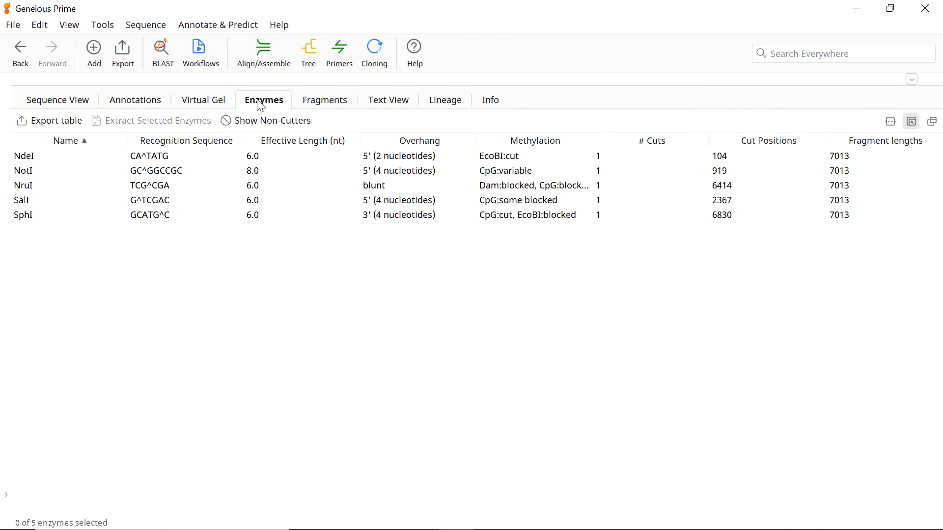
click(204, 105)
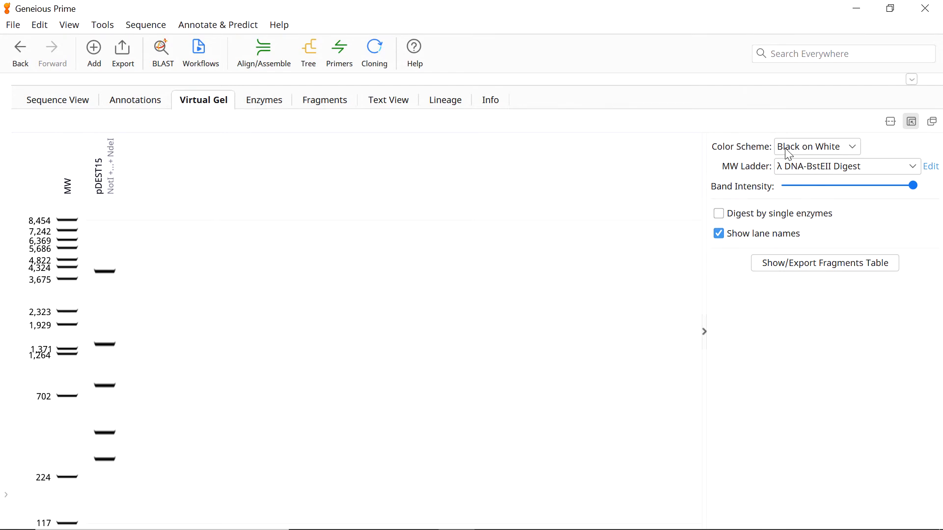
click(811, 147)
click(807, 177)
click(808, 172)
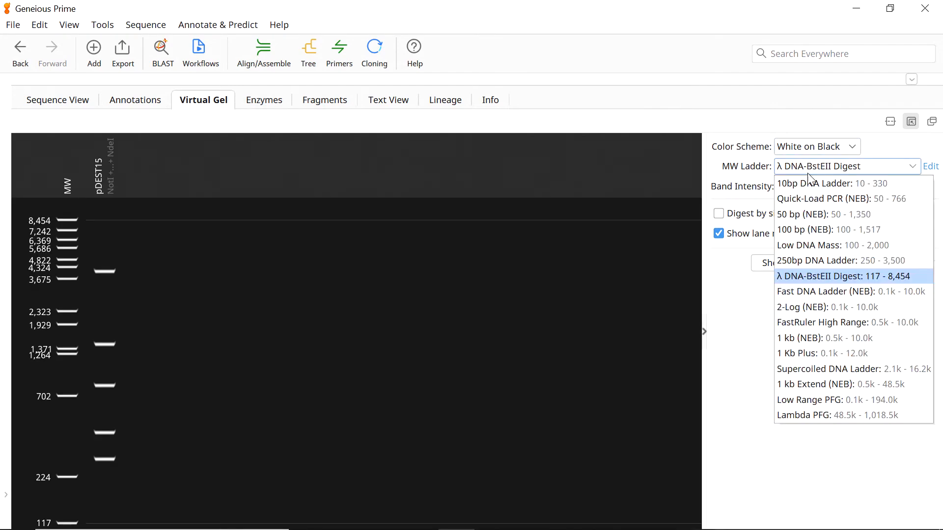
click(803, 261)
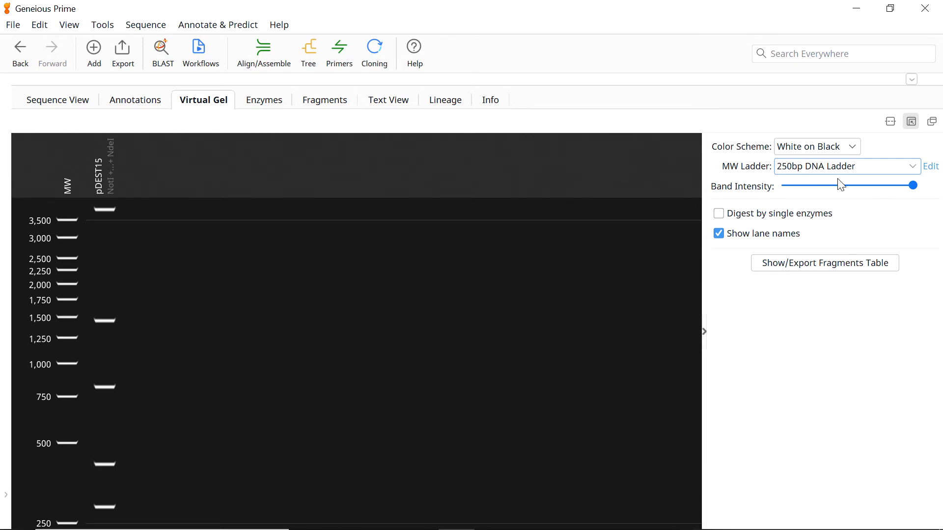
mouse_move(911, 188)
mouse_down()
mouse_move(806, 187)
mouse_move(912, 186)
mouse_up()
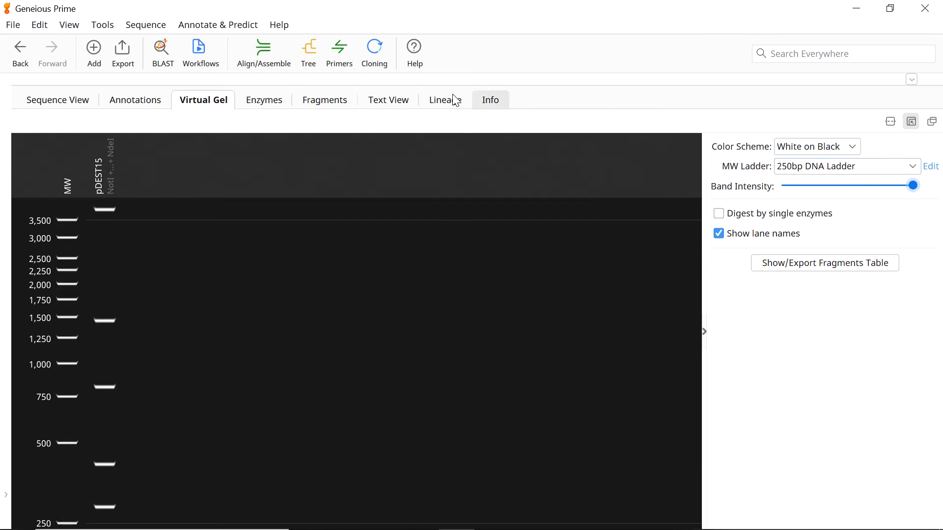
- Examine the digest fragments table, comparing digestion by single enzymes with the combined digest
click(339, 100)
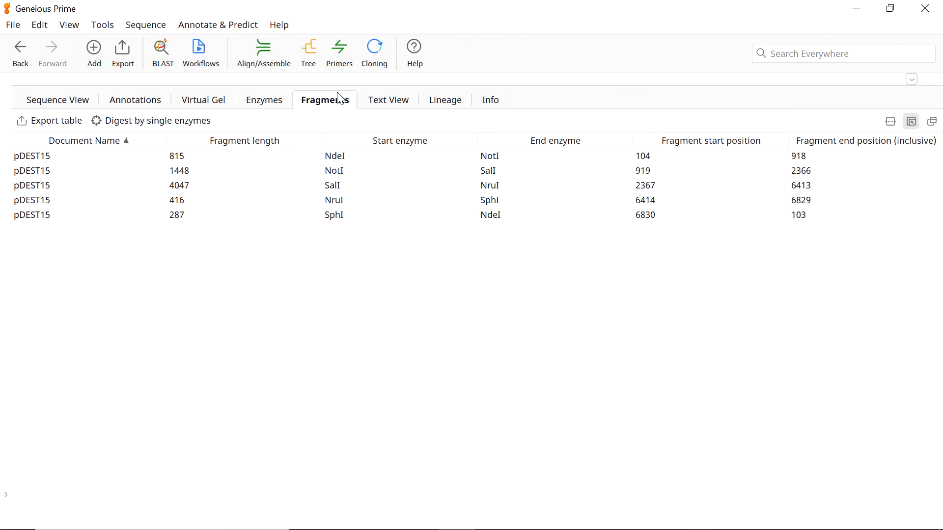
click(183, 120)
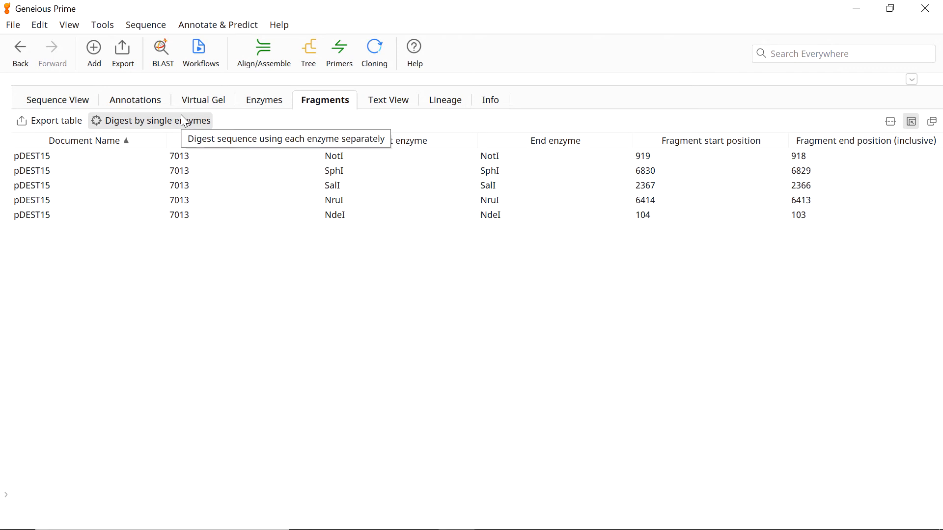
click(184, 121)
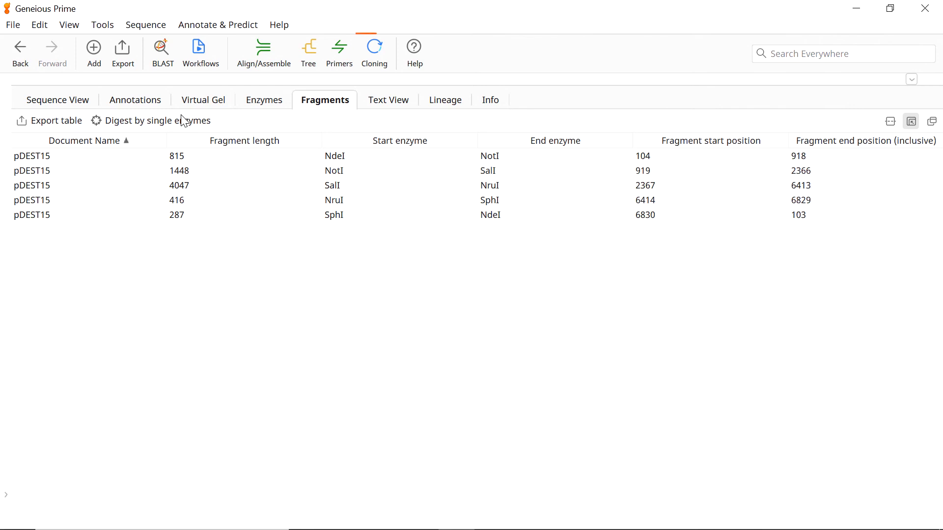
- Create a new enzyme set named "New enzyme set"
click(368, 53)
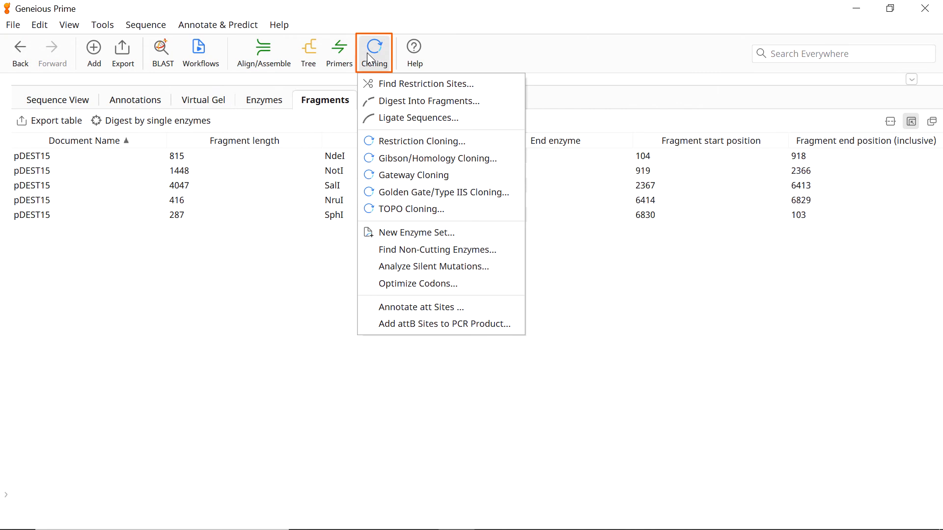
click(447, 233)
text(New enzyme set)
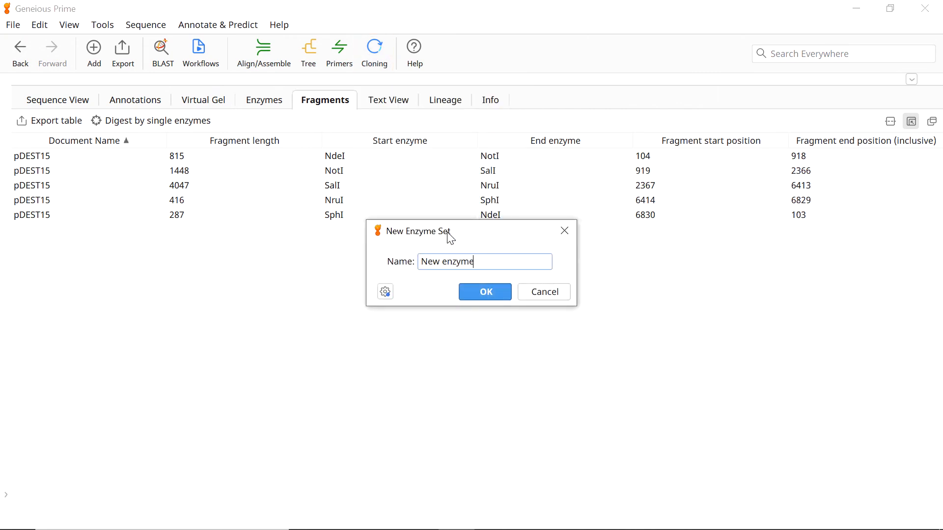
click(464, 290)
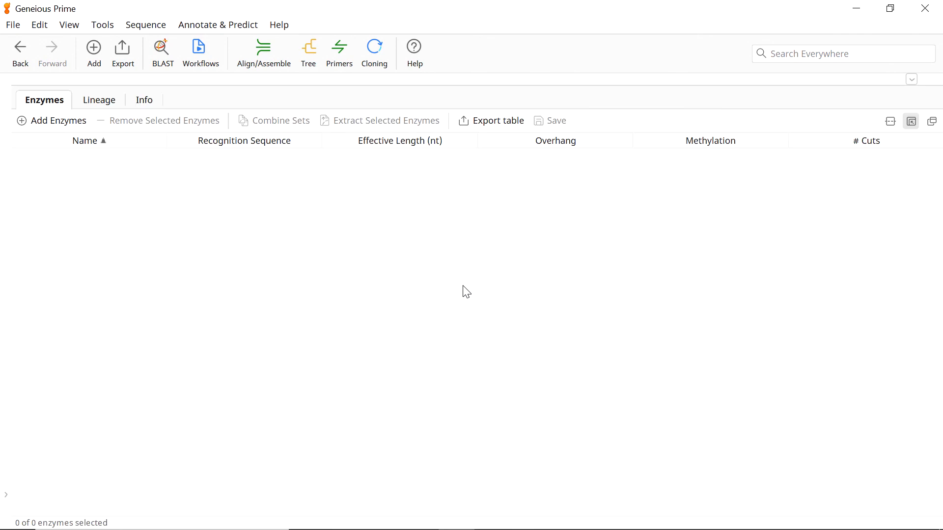
- Add only AvaI, BglII and KpnI from the commonly used enzymes to the new enzyme set
click(84, 127)
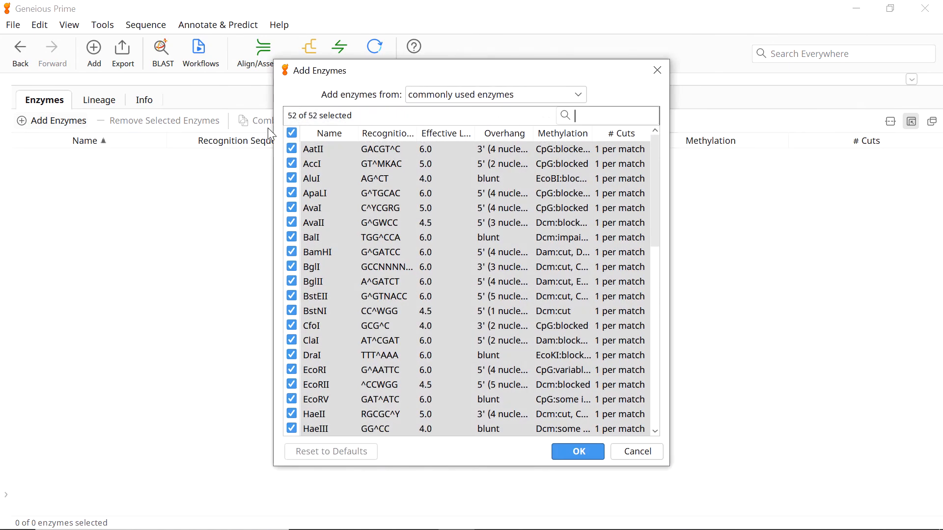
click(292, 134)
click(292, 208)
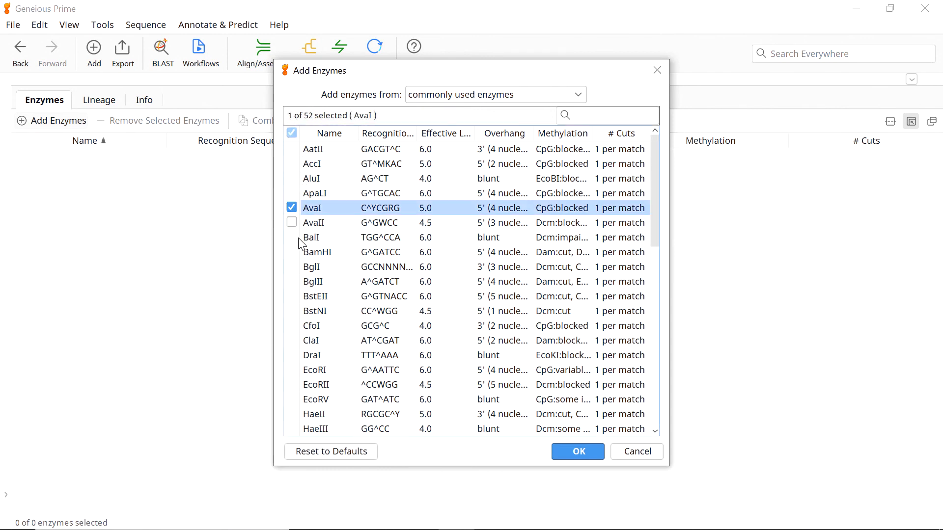
click(292, 281)
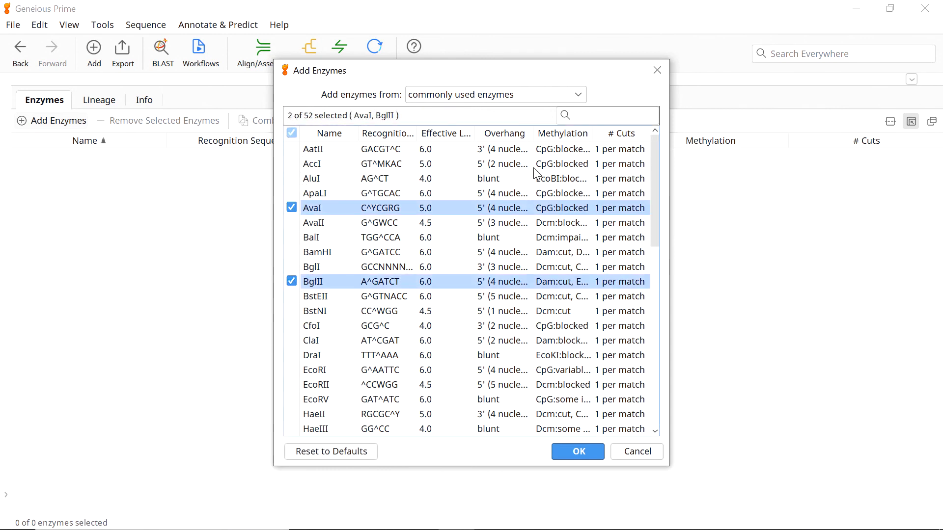
click(595, 118)
text(kpn)
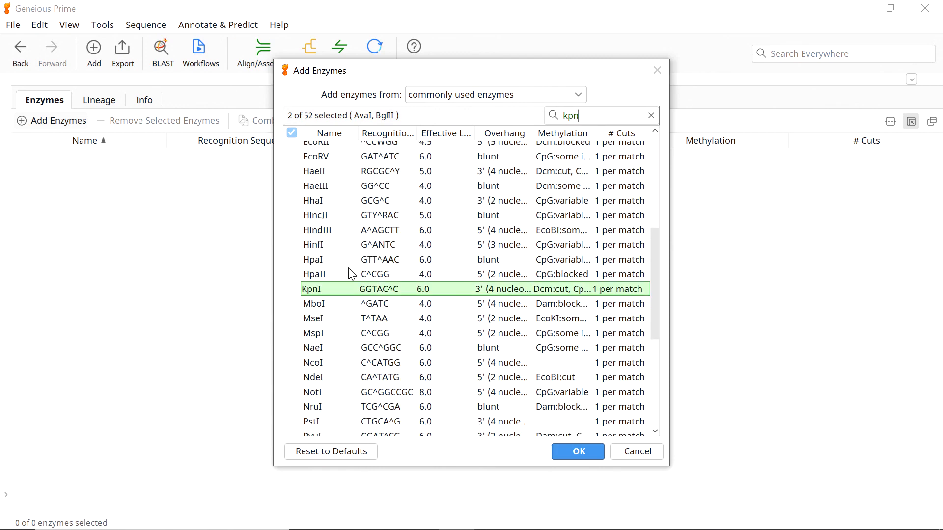
click(292, 289)
click(577, 452)
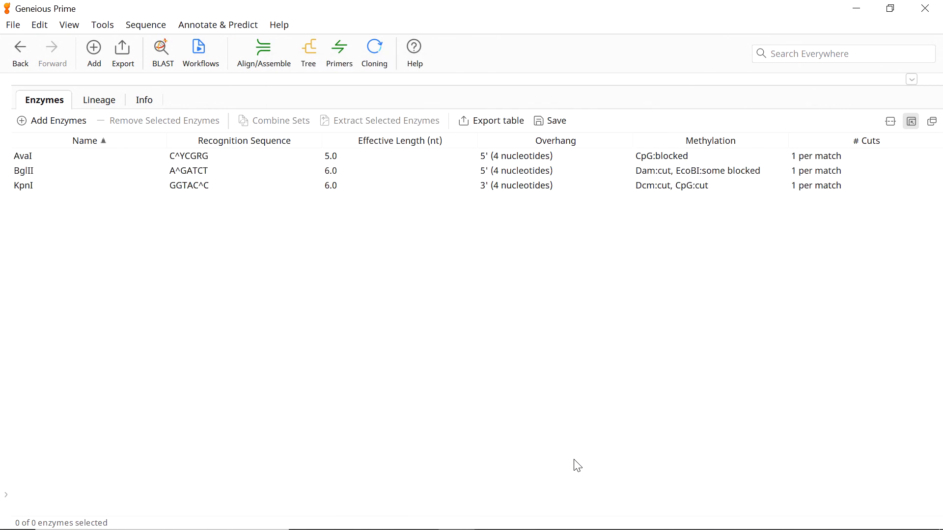